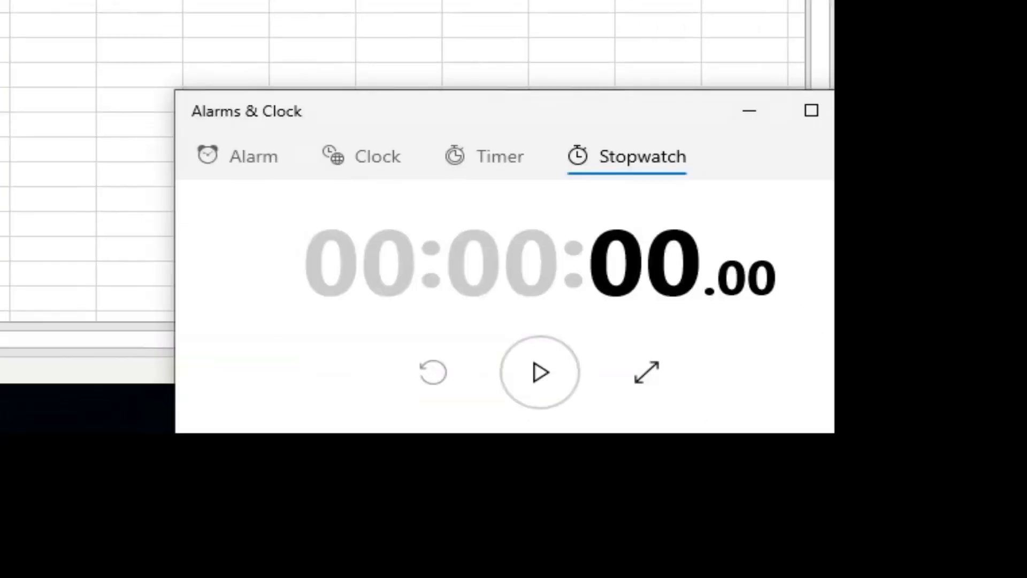
Start the stopwatch and paste the first employee's name into cell A4
{"action": "left_click", "coordinate": [568, 384]}
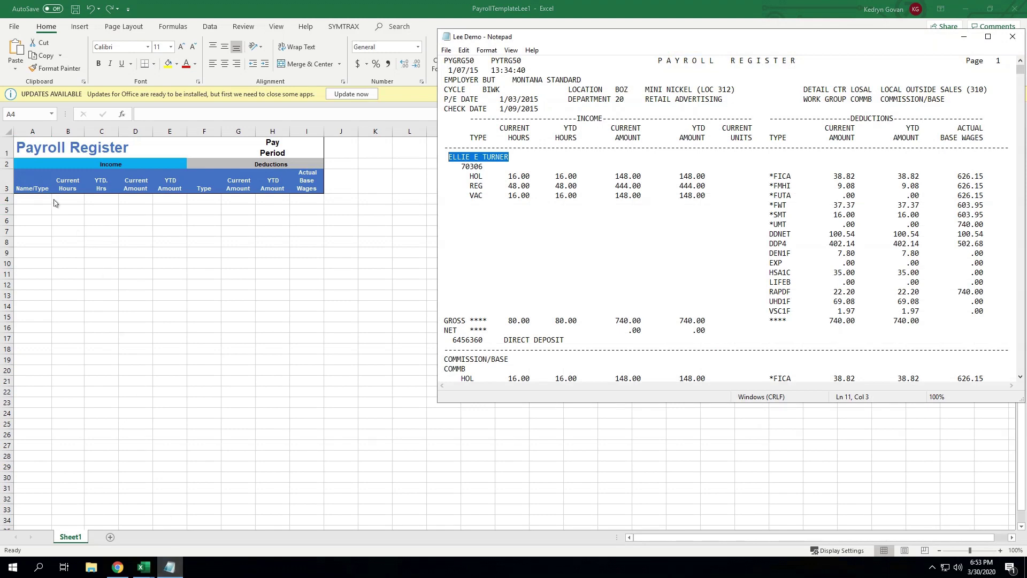
{"action": "left_click", "coordinate": [36, 200]}
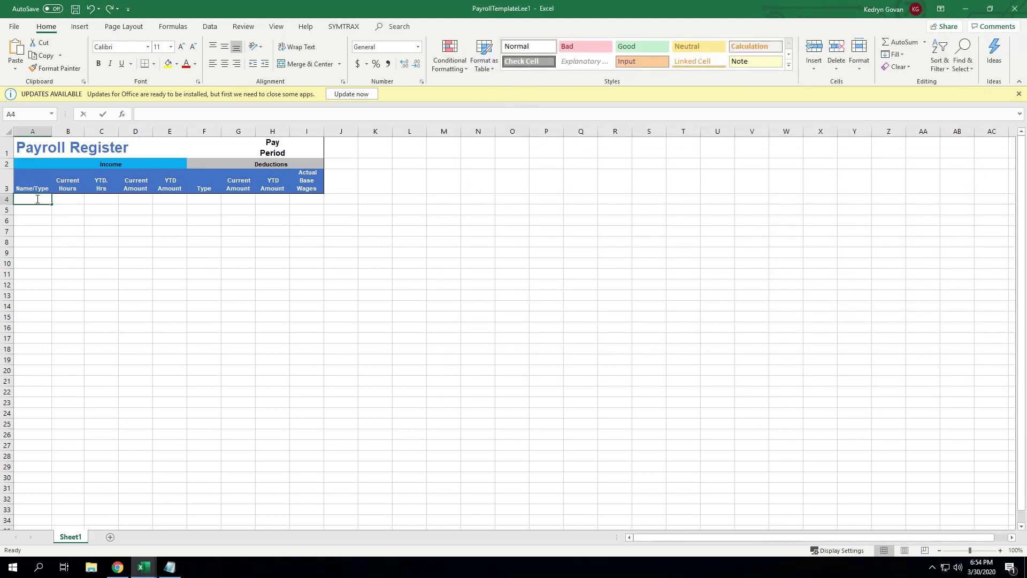
{"action": "double_click", "coordinate": [38, 199]}
{"action": "key", "text": "ctrl+v"}
{"action": "key", "text": "Return"}
{"action": "left_click", "coordinate": [169, 567]}
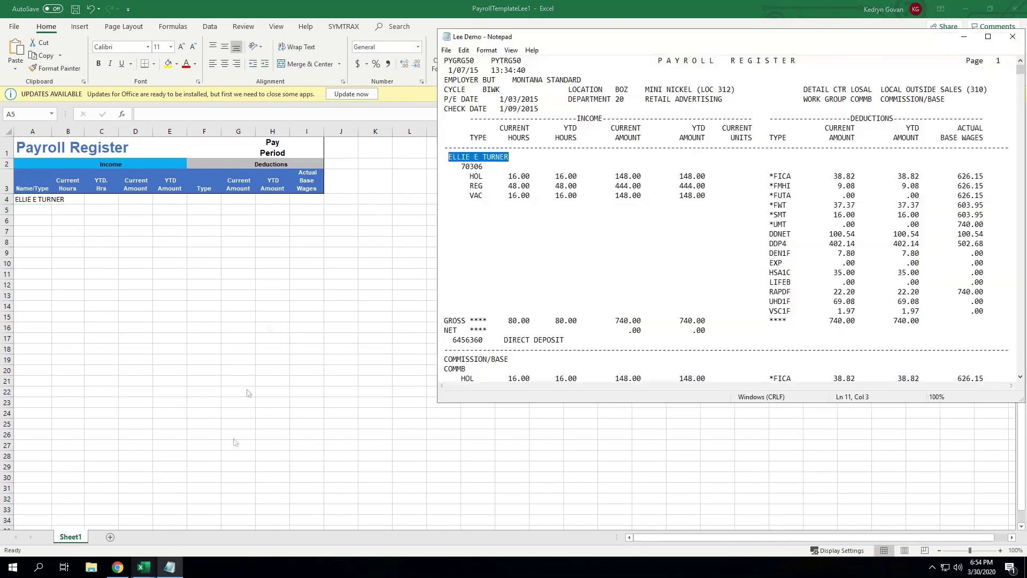
{"action": "left_click", "coordinate": [479, 205]}
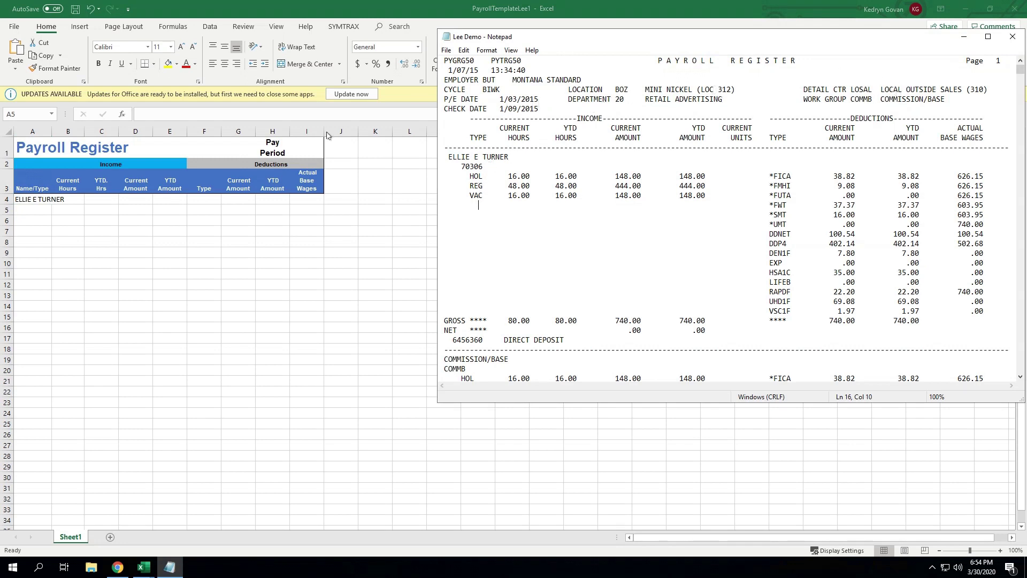
Enter the pay period 1/03/2015-1/09/2015 in I1 and widen column A
{"action": "left_click", "coordinate": [302, 141]}
{"action": "double_click", "coordinate": [302, 141]}
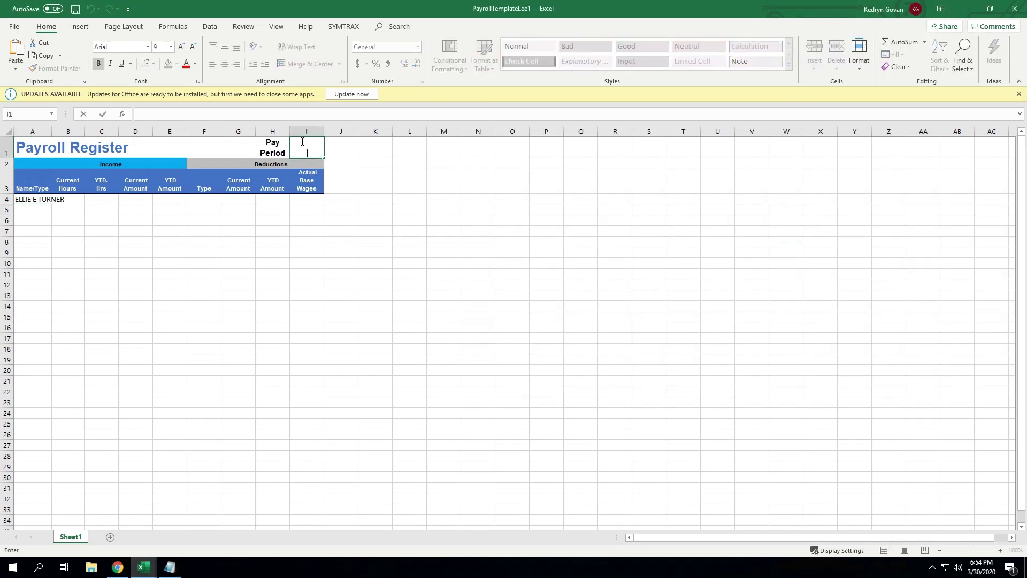
{"action": "type", "text": "1/03/"}
{"action": "type", "text": "2015"}
{"action": "type", "text": "-1"}
{"action": "type", "text": "/09/2015"}
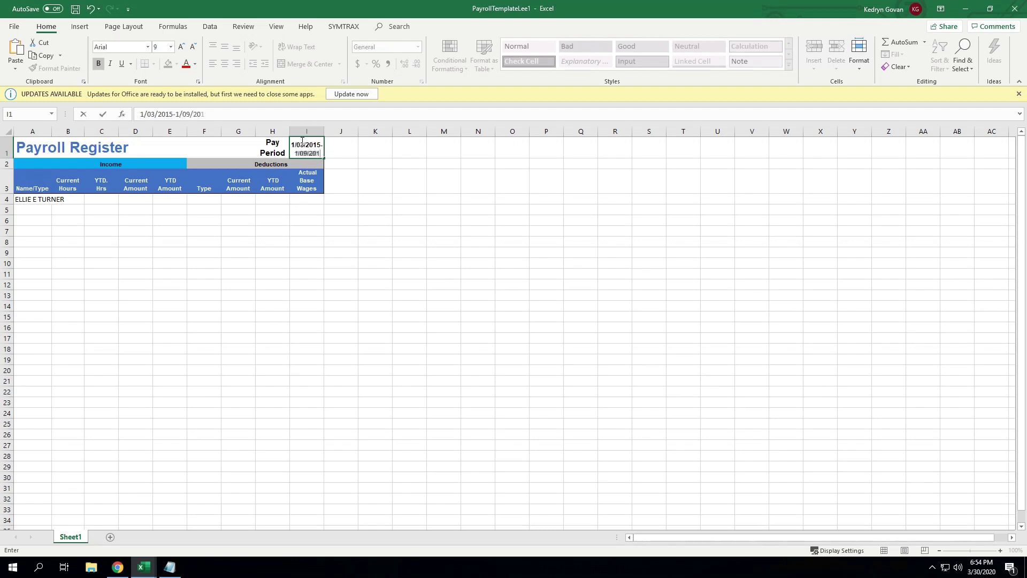
{"action": "left_click_drag", "start_coordinate": [52, 131], "coordinate": [76, 131]}
{"action": "left_click", "coordinate": [45, 210]}
{"action": "type", "text": "70306"}
{"action": "key", "text": "Return"}
{"action": "type", "text": "HOL REG VAC"}
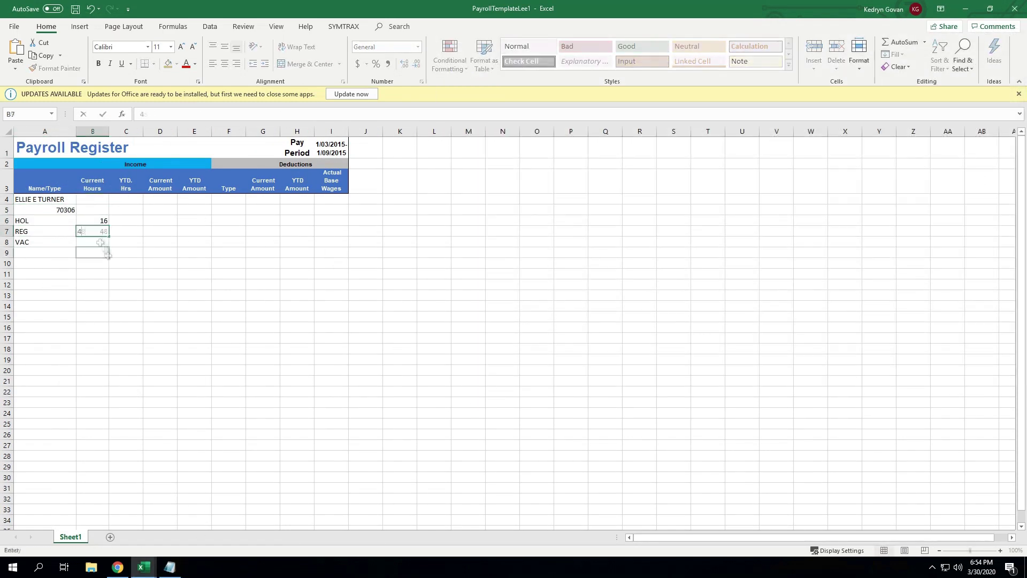
{"action": "type", "text": "16 48 16148 444 148"}
{"action": "left_click", "coordinate": [170, 567]}
{"action": "type", "text": "MHI *FUTA "}
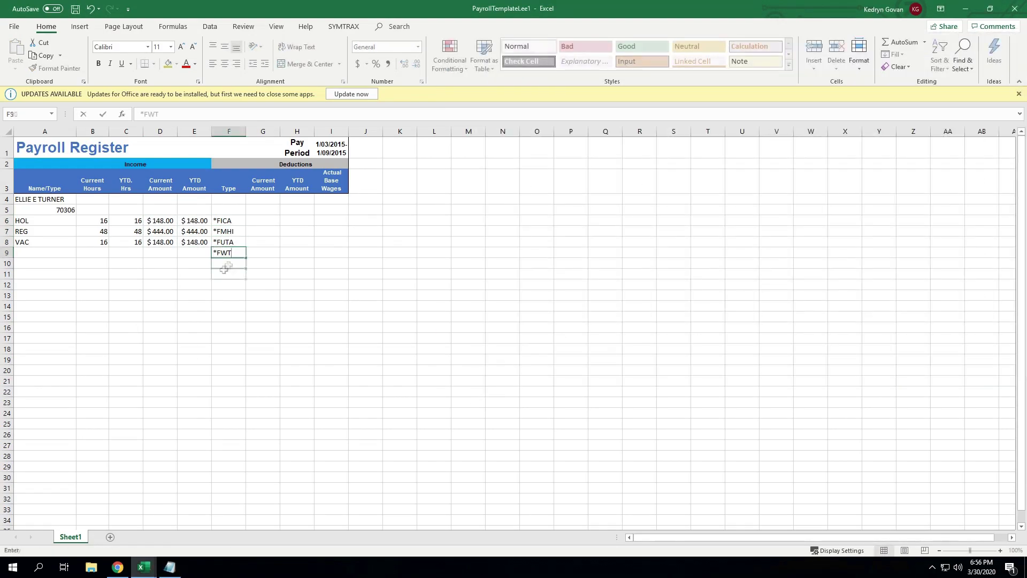
{"action": "type", "text": "*FWT *SMT *UMT DDNET DDP4 DEN1F EXP HSA1C LIFEB"}
Fill in the deduction amounts, the 740 wage figures, and the YTD column values
{"action": "right_click", "coordinate": [170, 567]}
{"action": "left_click_drag", "start_coordinate": [769, 292], "coordinate": [793, 321]}
{"action": "key", "text": "ctrl+c"}
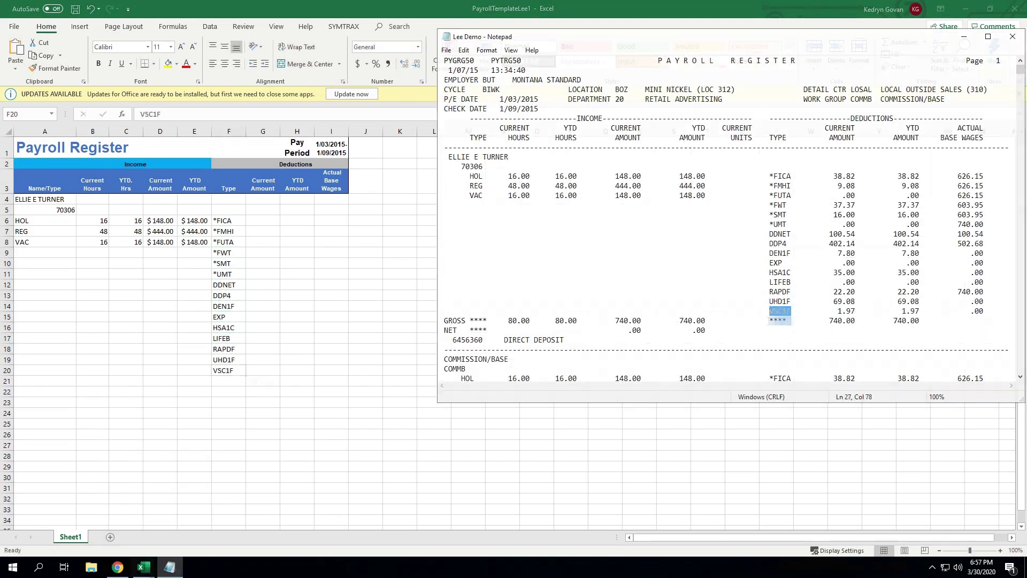
{"action": "type", "text": "38.82 9.08 0 37.37 16 0 100.54"}
{"action": "left_click_drag", "start_coordinate": [830, 233], "coordinate": [854, 234]}
{"action": "type", "text": "402.14 7.8 0 35 0 "}
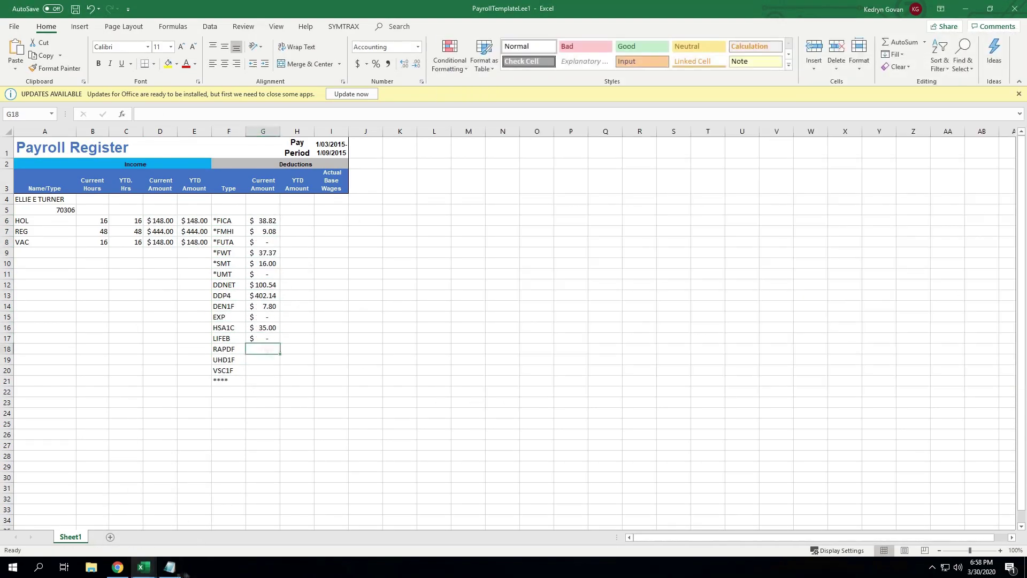
{"action": "type", "text": "22.2 69.08 1.97 740"}
{"action": "key", "text": "ctrl+v"}
{"action": "type", "text": "626.15 626.15 626.15 603.95 603.95 740 100.54 502.68 0 0 0 0 740 0 0"}
Add the GROSS row with 80 hours and $740, the NET row, and the COMMISSION/BASE heading
{"action": "key", "text": "alt+Tab"}
{"action": "left_click", "coordinate": [44, 381]}
{"action": "type", "text": "GROSS ****\t80\t80\t740\t740 "}
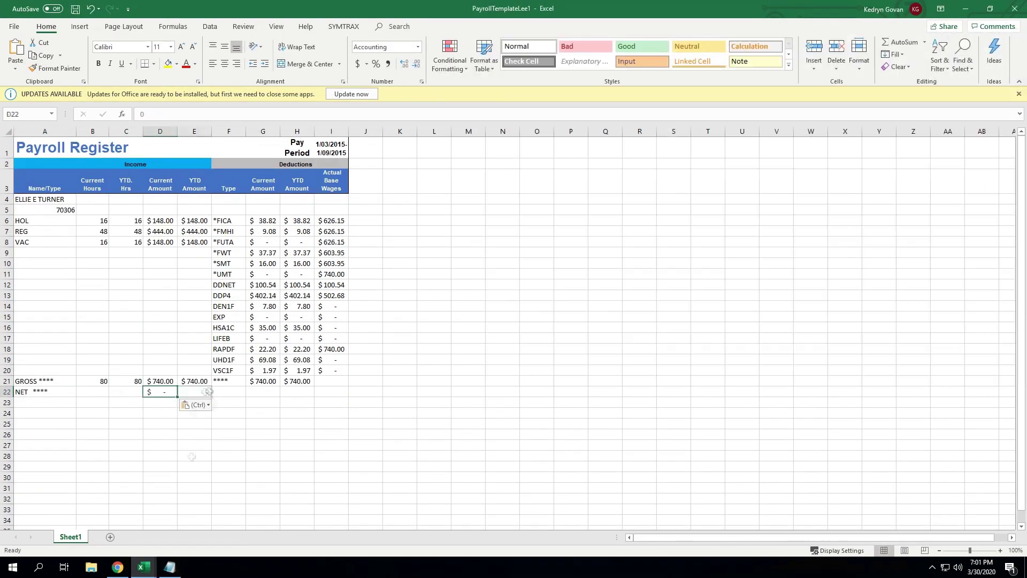
{"action": "type", "text": "NET ****  COMMISSION/BASE COMMB"}
Copy the employee block under the COMMISSION/BASE and LOCAL OUTSIDE SALES (310) sections
{"action": "key", "text": "alt+Tab"}
{"action": "key", "text": "ctrl+c"}
{"action": "key", "text": "ctrl+v"}
{"action": "key", "text": "alt+Tab"}
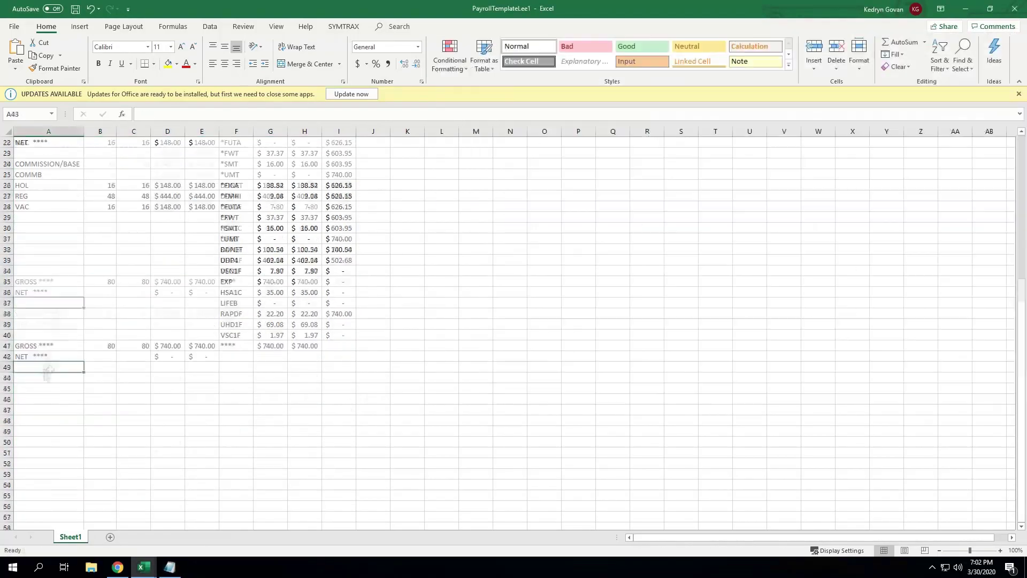
{"action": "key", "text": "alt+Tab"}
{"action": "key", "text": "ctrl+c"}
{"action": "key", "text": "alt+Tab"}
{"action": "key", "text": "ctrl+v"}
Paste another copy of the block under Retail Advertising, then center the stopwatch window
{"action": "key", "text": "alt+Tab"}
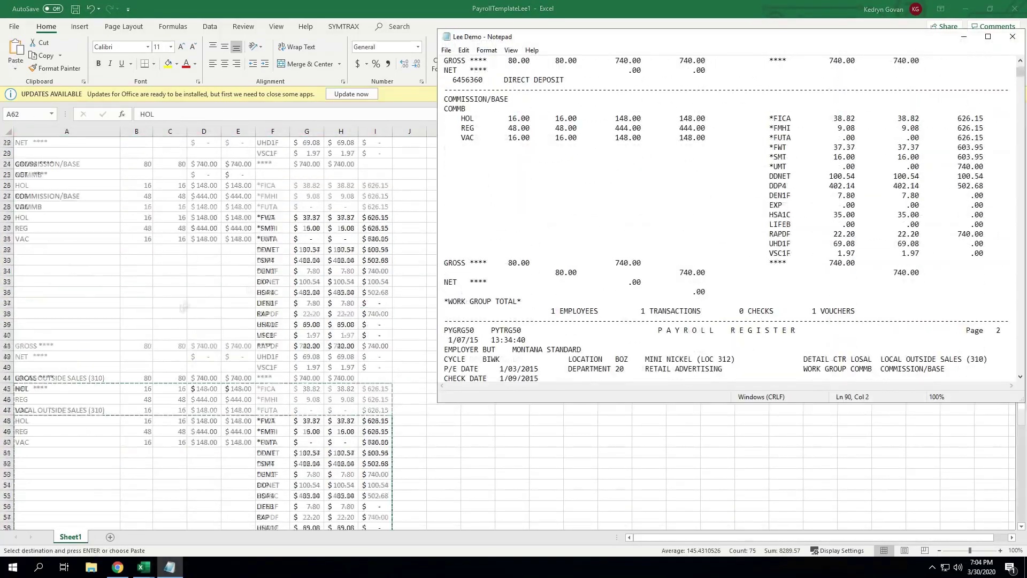
{"action": "key", "text": "alt+Tab"}
{"action": "key", "text": "ctrl+c"}
{"action": "key", "text": "ctrl+v"}
{"action": "key", "text": "alt+Tab"}
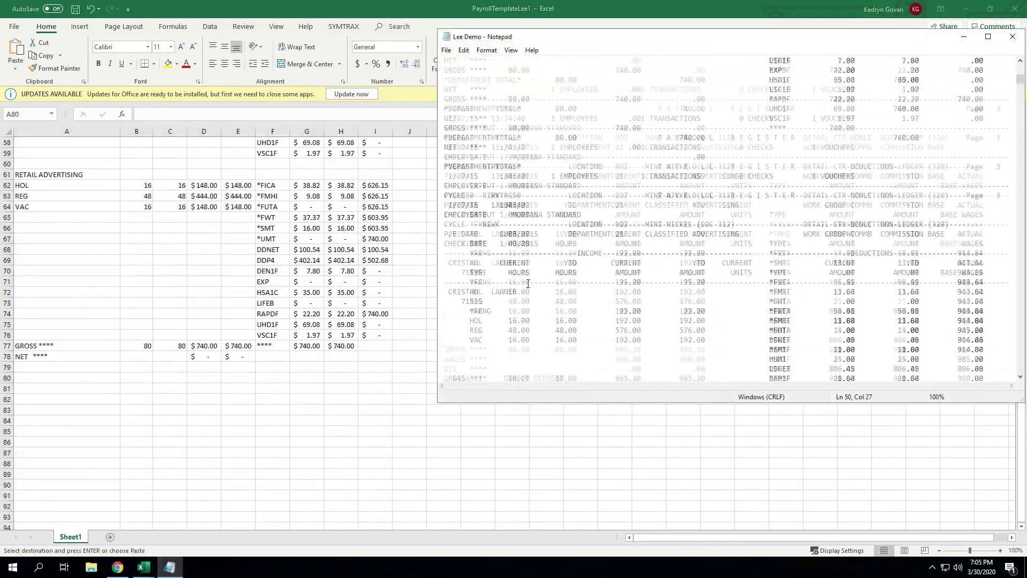
{"action": "key", "text": "ctrl+c"}
{"action": "key", "text": "alt+Tab"}
{"action": "key", "text": "ctrl+v"}
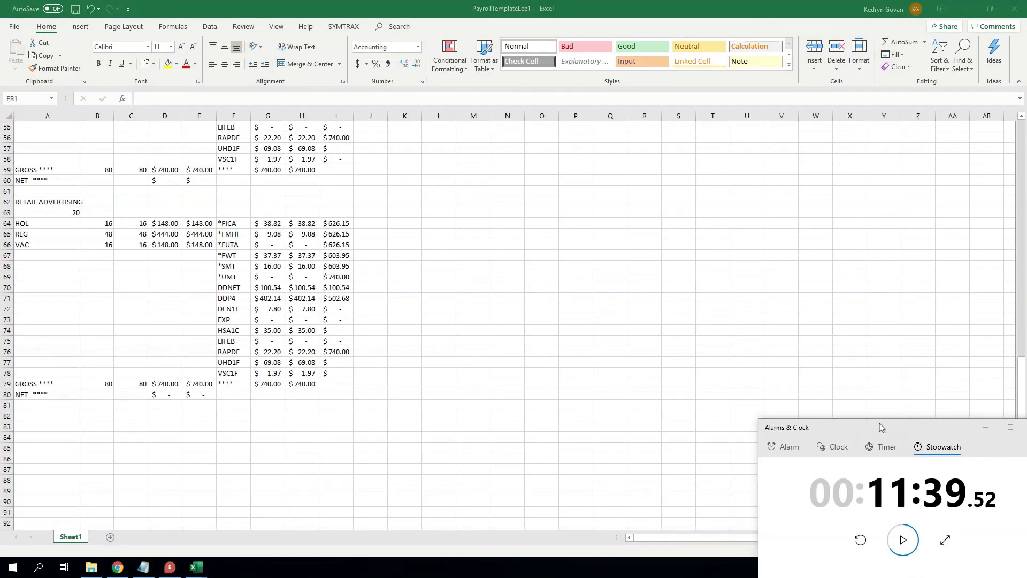
{"action": "mouse_move", "coordinate": [888, 438]}
{"action": "left_mouse_down"}
{"action": "mouse_move", "coordinate": [644, 261]}
{"action": "mouse_move", "coordinate": [497, 192]}
{"action": "left_mouse_up"}
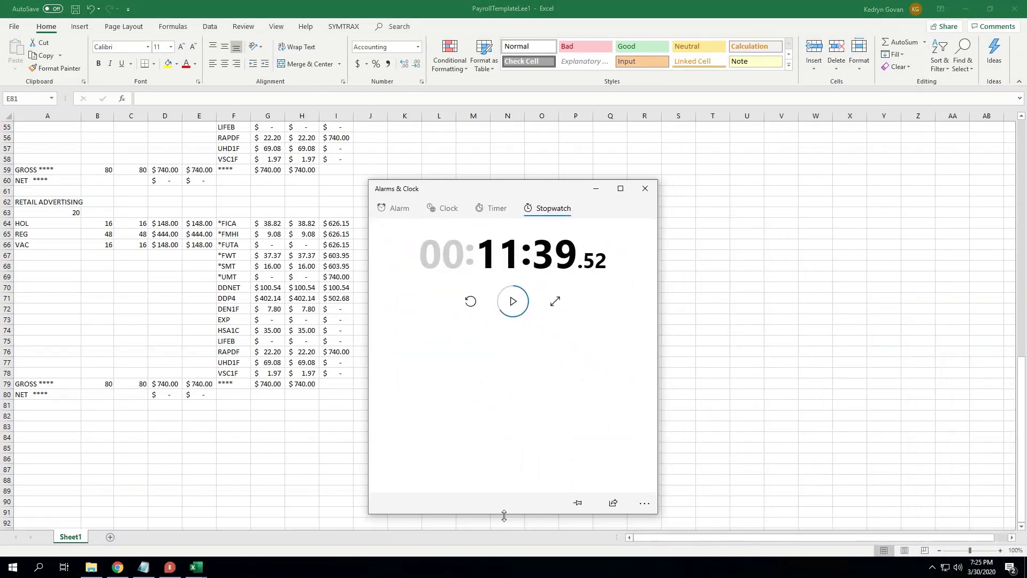
Shrink the stopwatch window's height and nudge it up and to the left
{"action": "left_click_drag", "start_coordinate": [504, 516], "coordinate": [504, 447]}
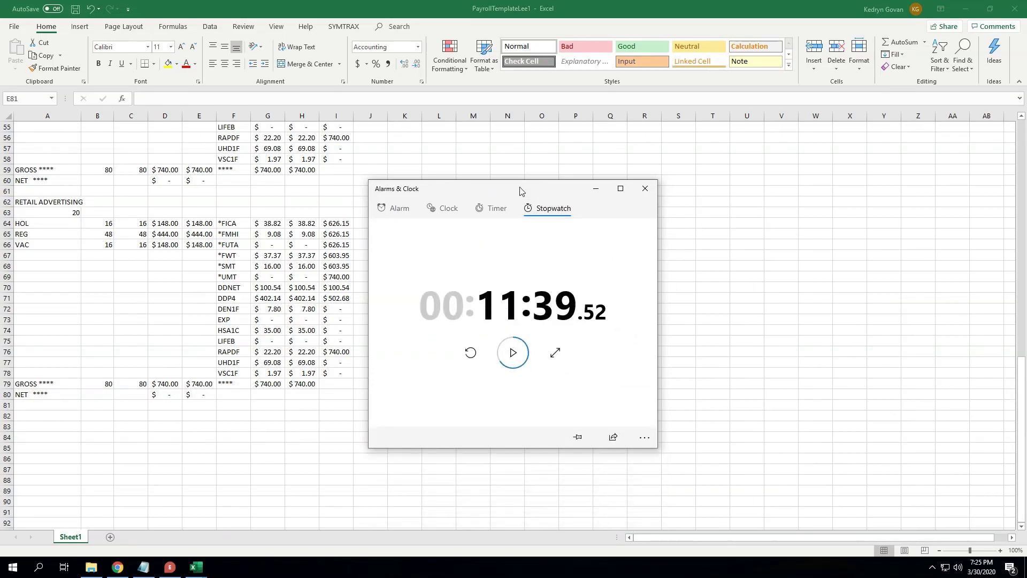
{"action": "left_click_drag", "start_coordinate": [521, 191], "coordinate": [502, 178]}
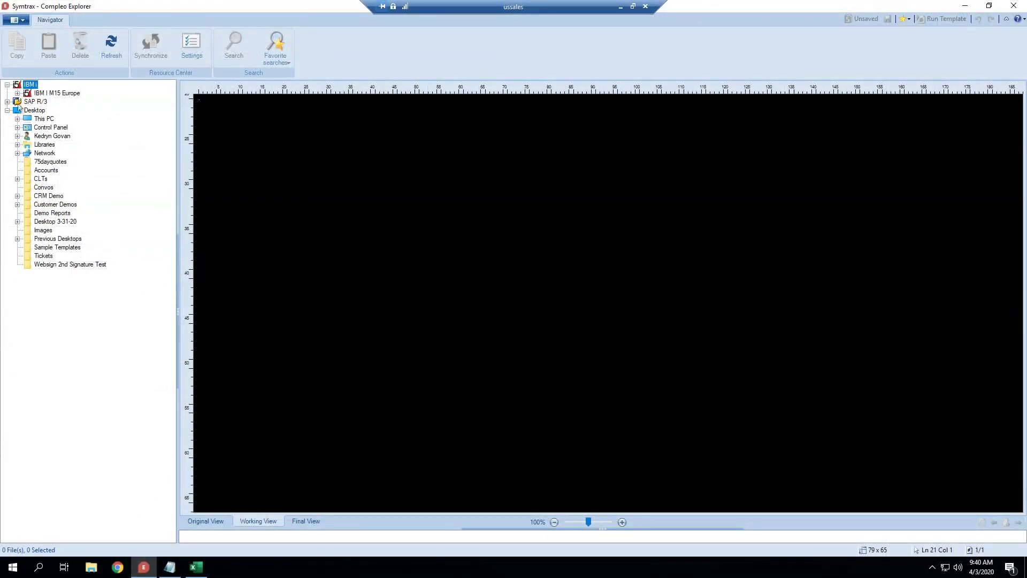
Browse the QGPL/COMPLEO spool files, then preview Lee Demo.txt from the Desktop
{"action": "left_click", "coordinate": [18, 94]}
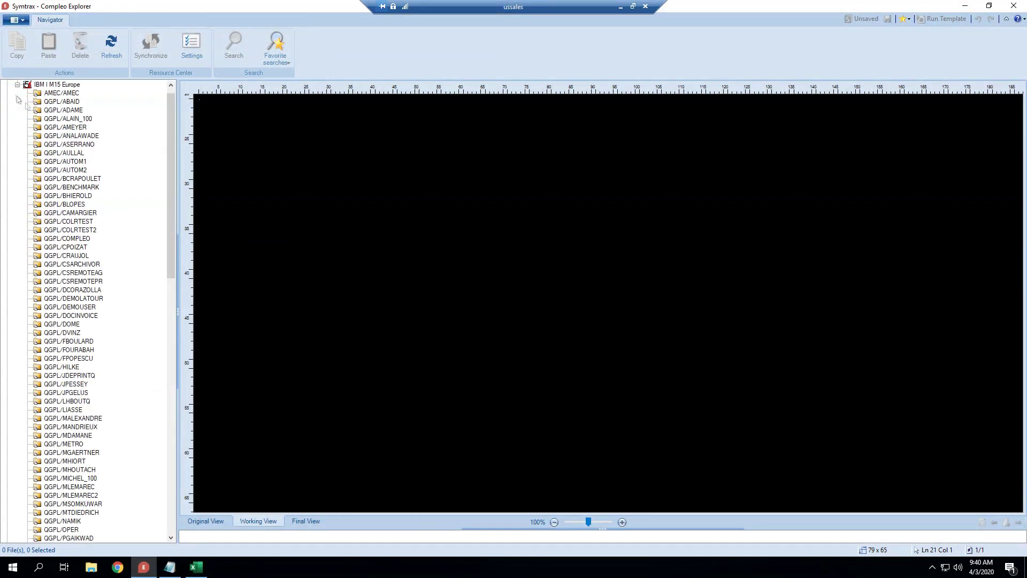
{"action": "left_click", "coordinate": [77, 241]}
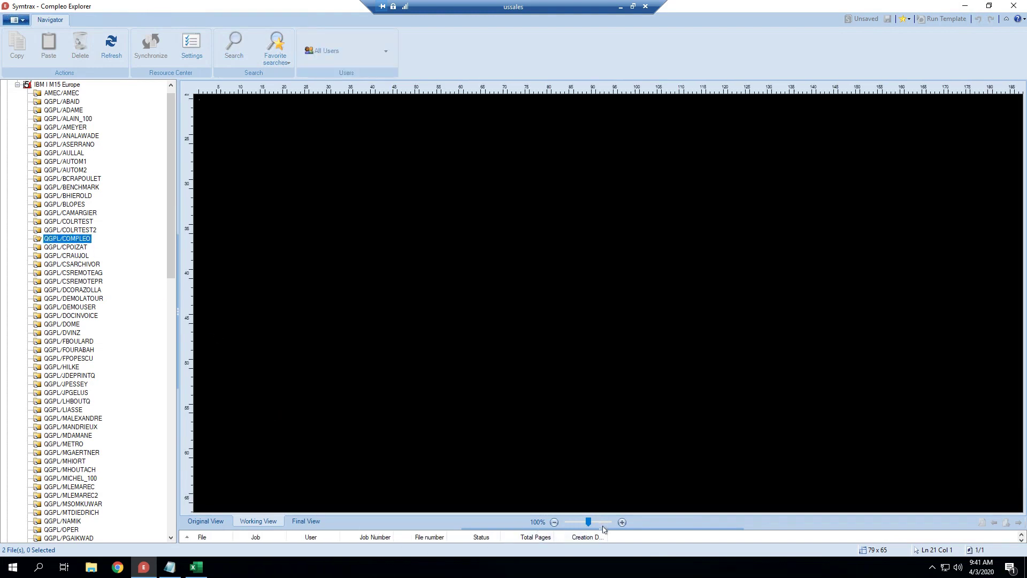
{"action": "left_click_drag", "start_coordinate": [603, 532], "coordinate": [602, 427]}
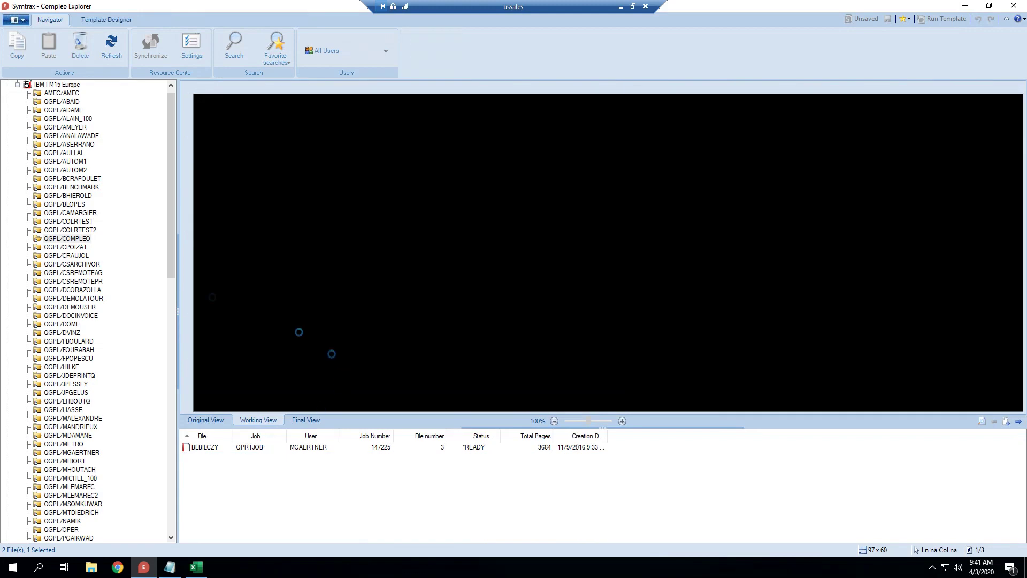
{"action": "scroll", "coordinate": [83, 265], "scroll_direction": "down", "scroll_amount": 5}
{"action": "scroll", "coordinate": [83, 289], "scroll_direction": "down", "scroll_amount": 6}
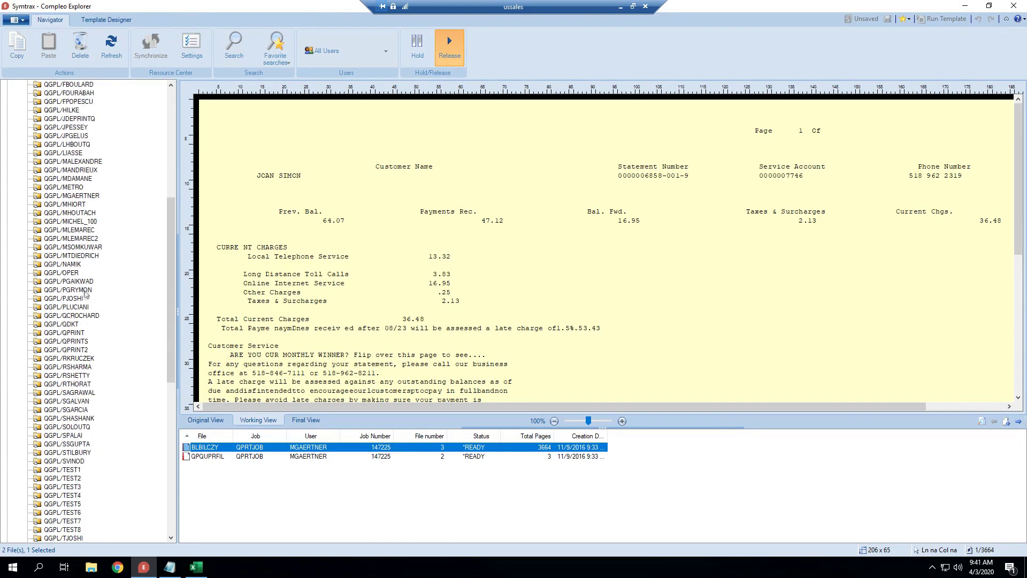
{"action": "scroll", "coordinate": [80, 321], "scroll_direction": "down", "scroll_amount": 5}
{"action": "scroll", "coordinate": [74, 321], "scroll_direction": "down", "scroll_amount": 2}
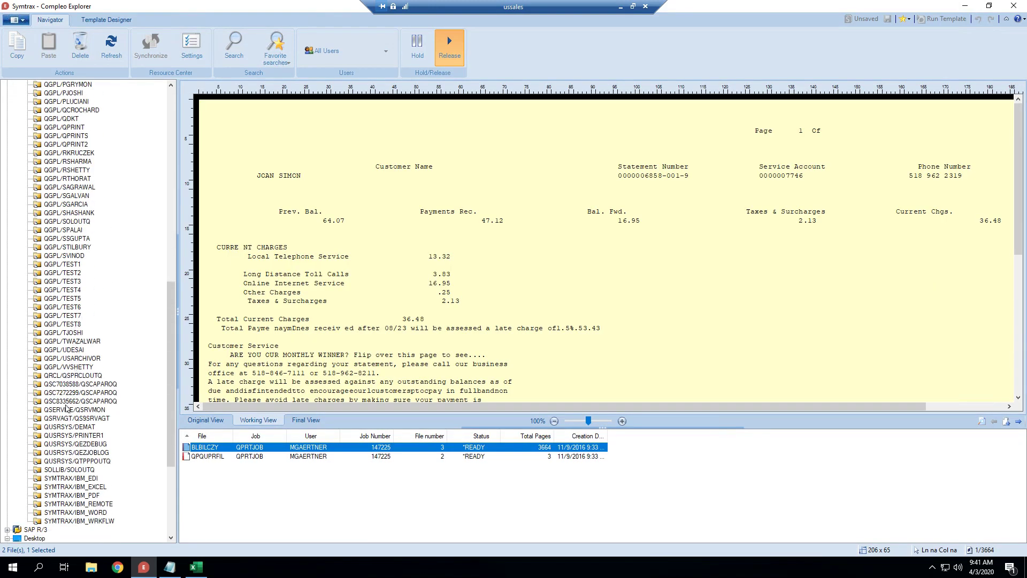
{"action": "left_click", "coordinate": [35, 538]}
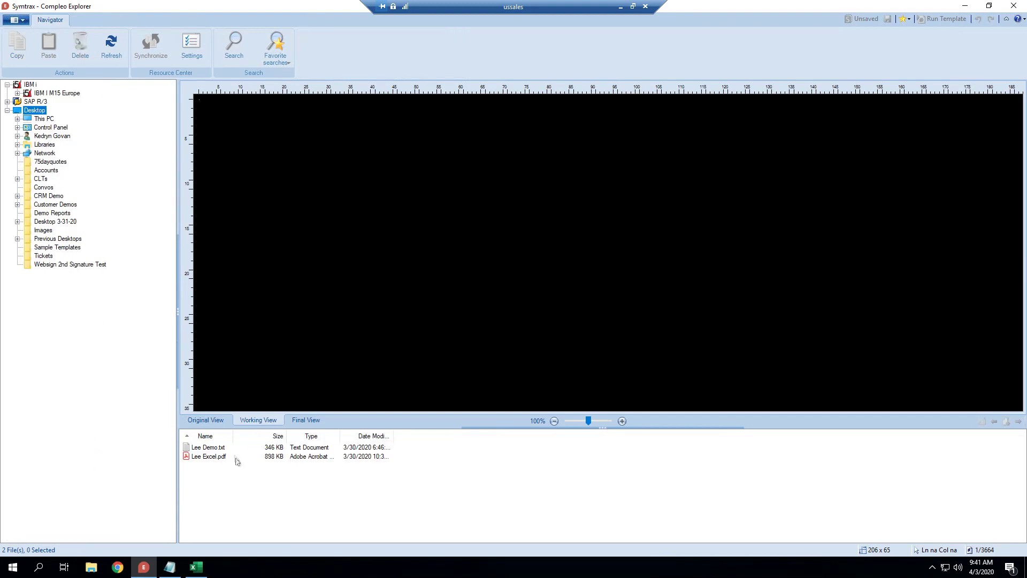
{"action": "left_click", "coordinate": [223, 449]}
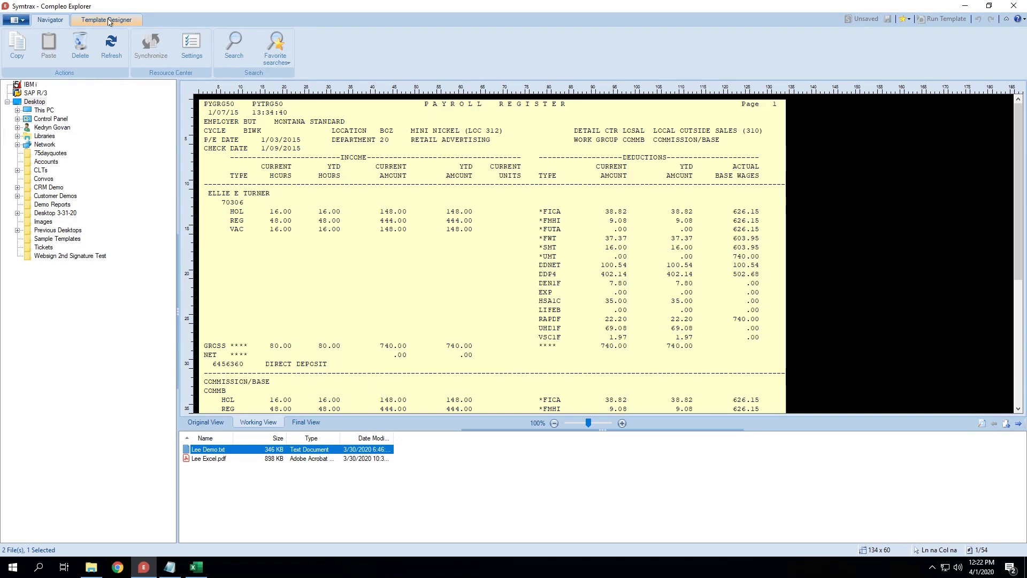
Load the Lee Payroll.idf template from Recent Templates in the Template Designer
{"action": "left_click", "coordinate": [109, 22]}
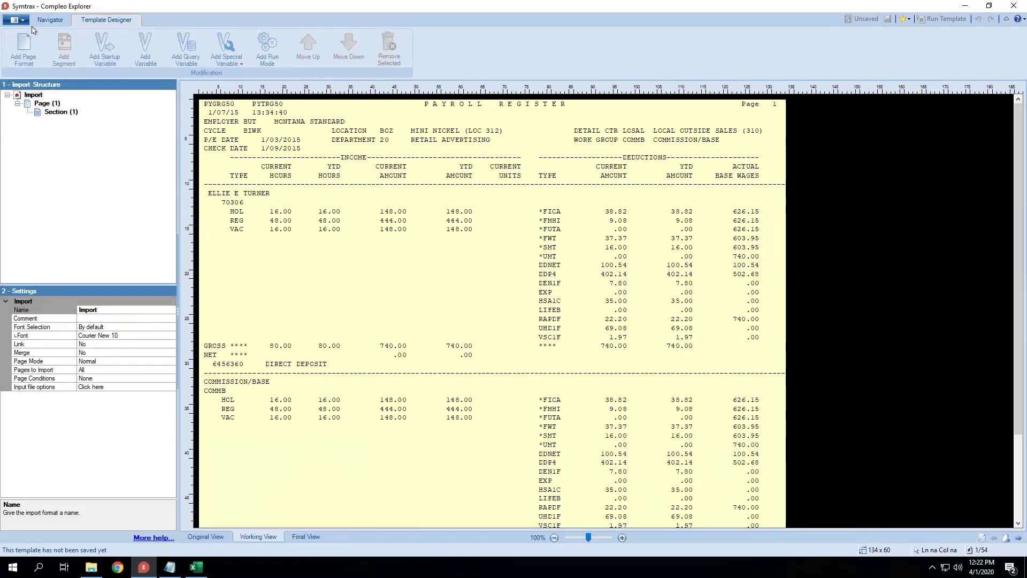
{"action": "left_click", "coordinate": [16, 21]}
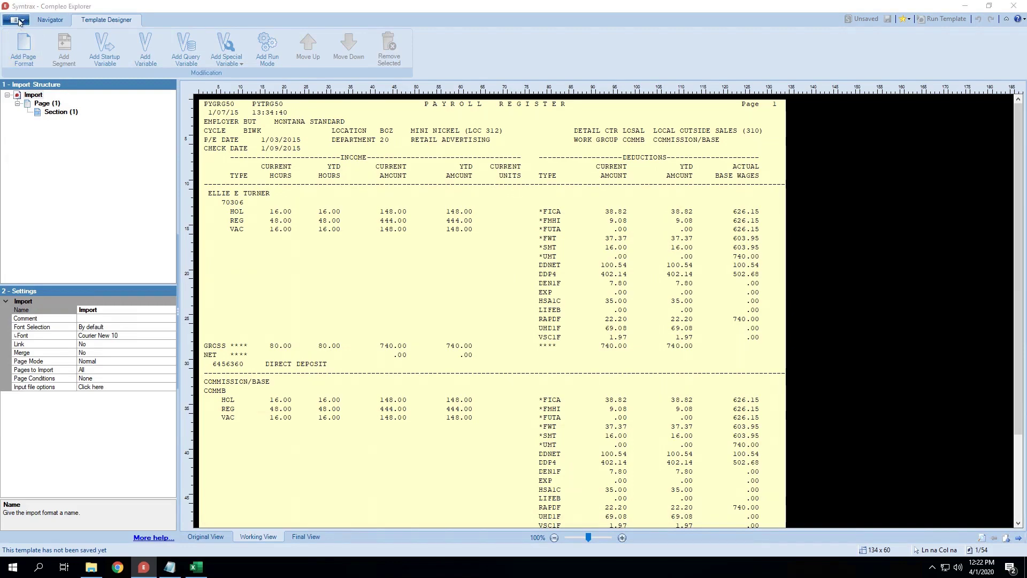
{"action": "left_click", "coordinate": [123, 56]}
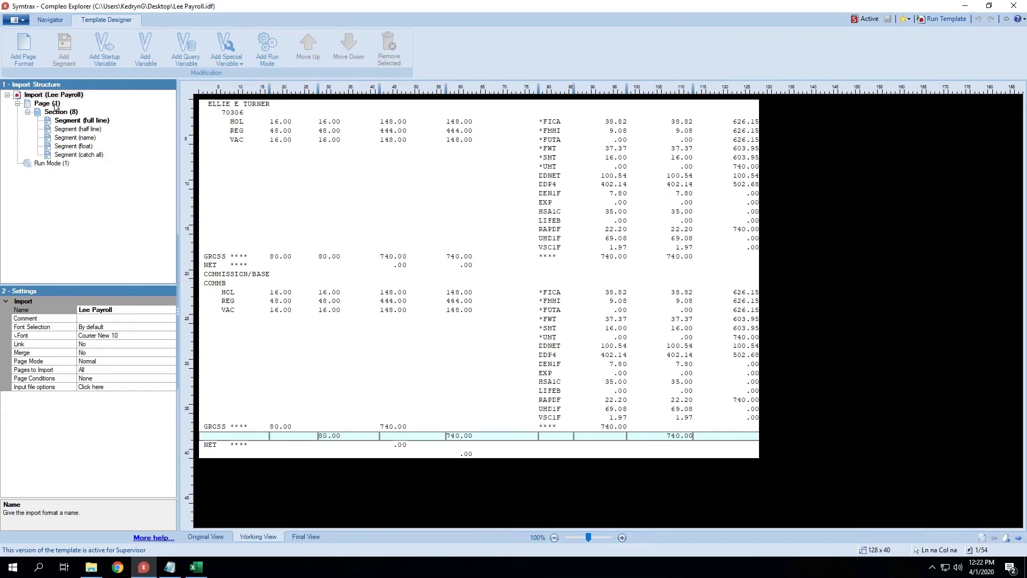
Review the page line conditions and the full line, half line, name, float, and catch-all segments
{"action": "left_click", "coordinate": [56, 105]}
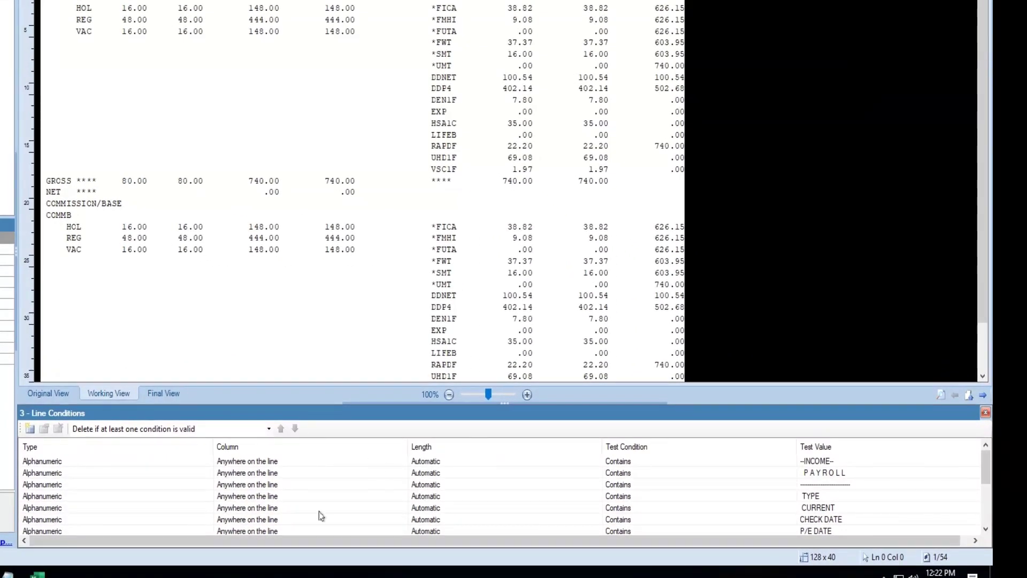
{"action": "scroll", "coordinate": [844, 503], "scroll_direction": "down", "scroll_amount": 2}
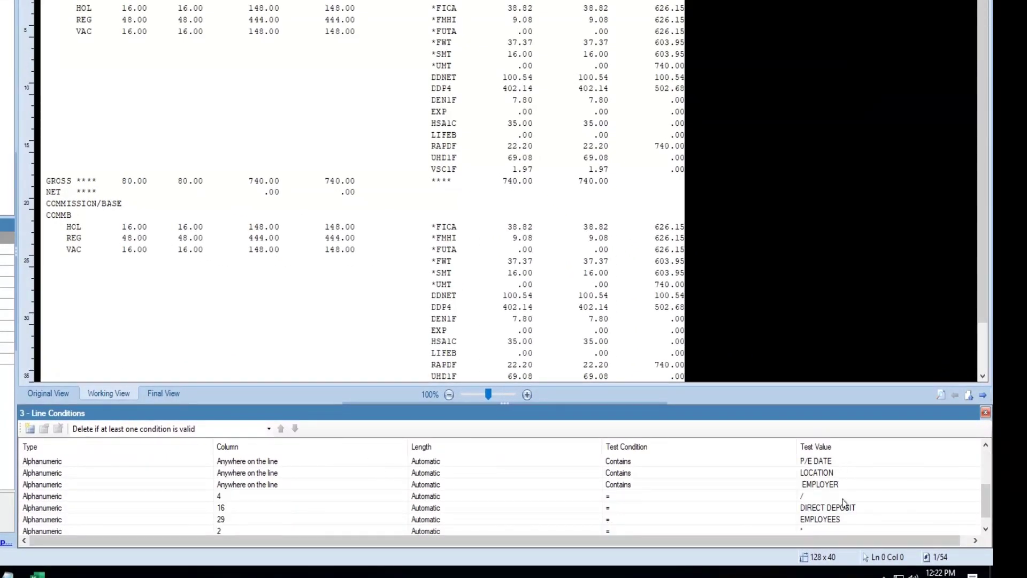
{"action": "scroll", "coordinate": [844, 503], "scroll_direction": "up", "scroll_amount": 2}
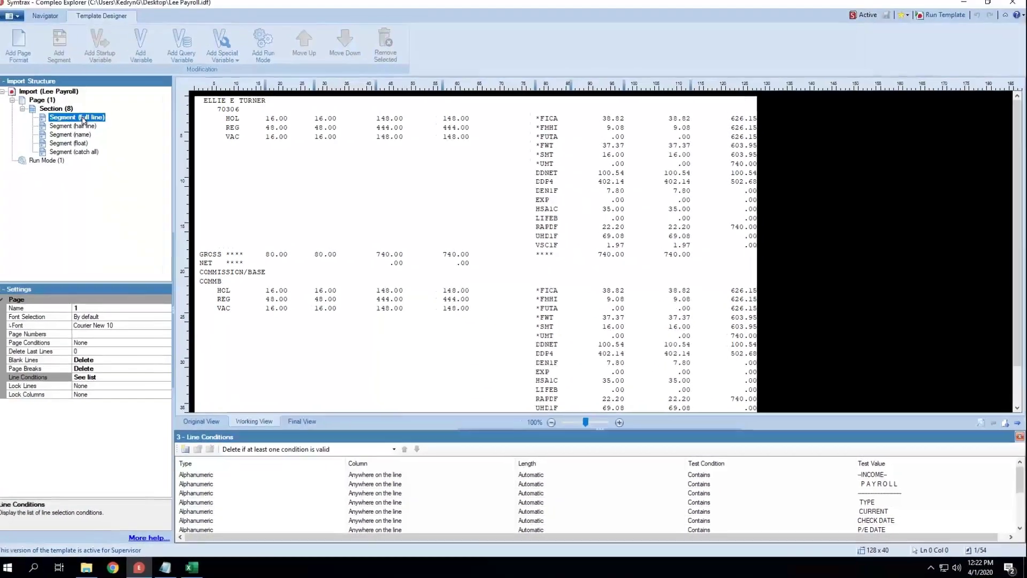
{"action": "left_click", "coordinate": [88, 121]}
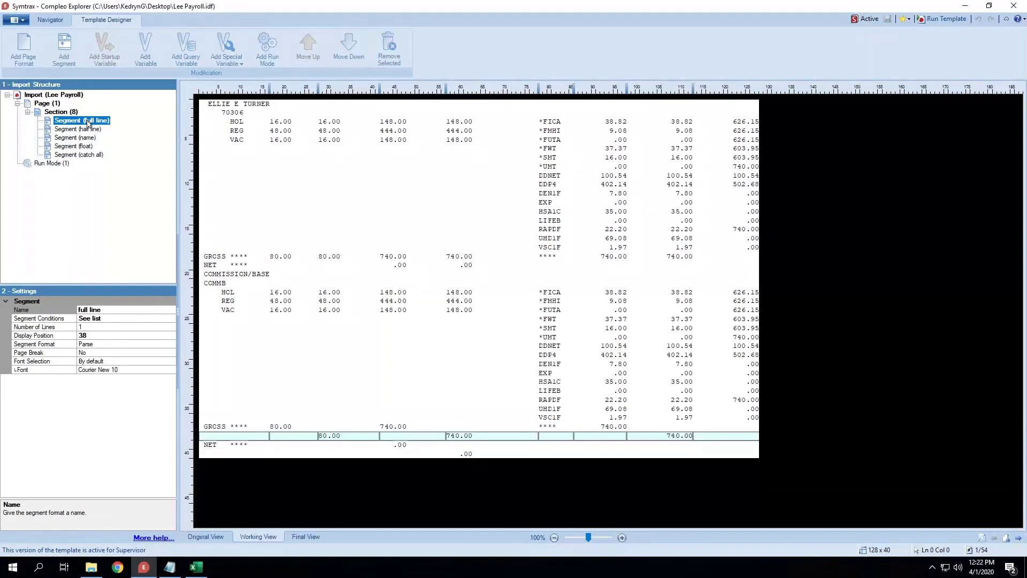
{"action": "left_click", "coordinate": [88, 129]}
{"action": "left_click", "coordinate": [80, 138]}
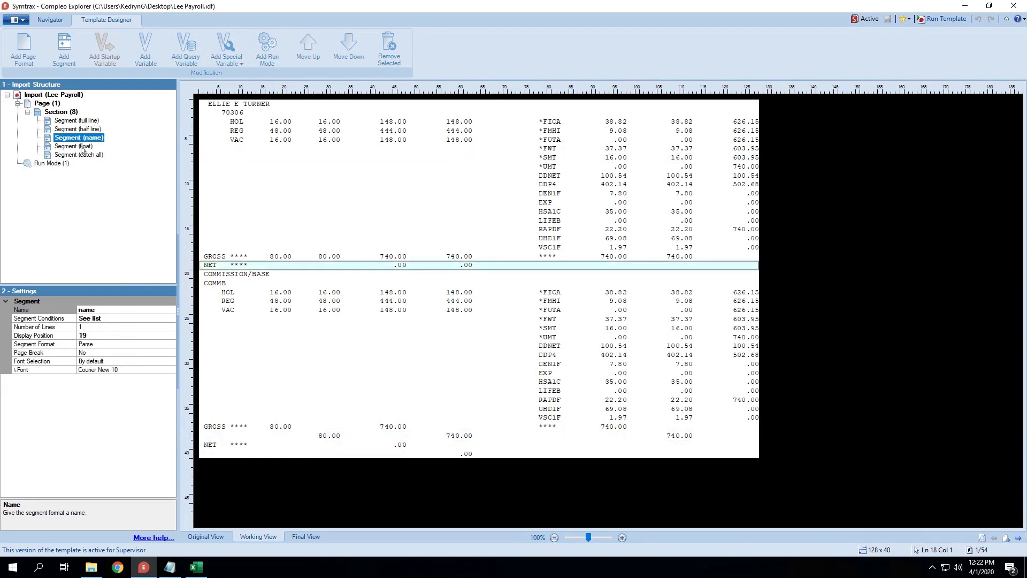
{"action": "left_click", "coordinate": [83, 147]}
{"action": "left_click", "coordinate": [82, 155]}
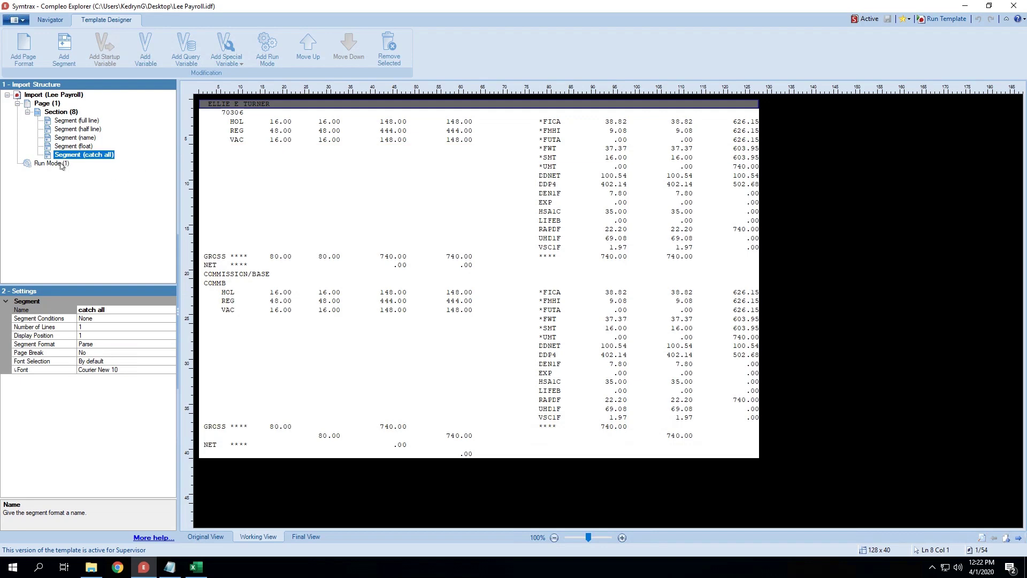
{"action": "left_click", "coordinate": [62, 164]}
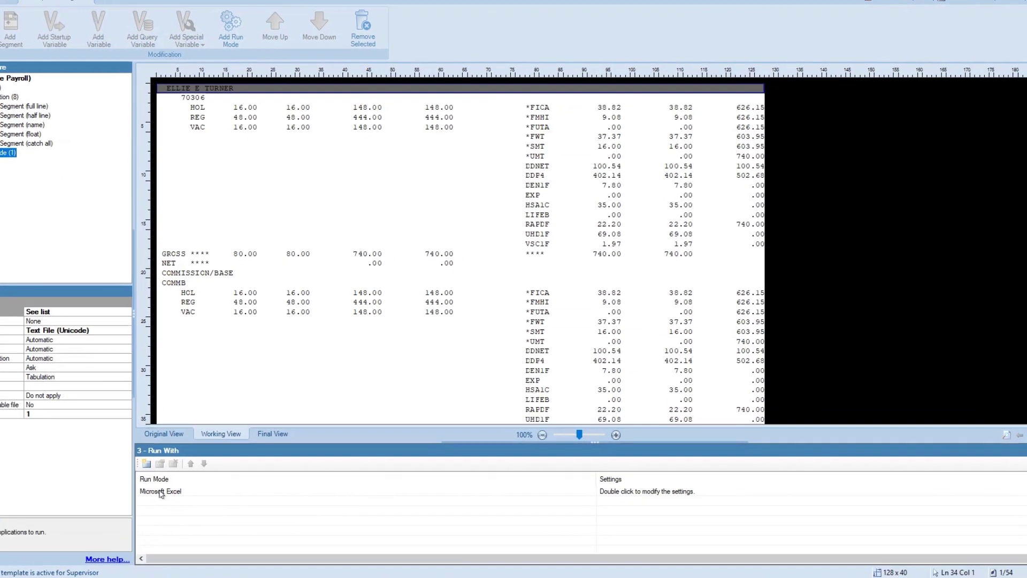
Confirm the Excel export settings unchanged: new workbook, resized columns, then saved
{"action": "double_click", "coordinate": [233, 478]}
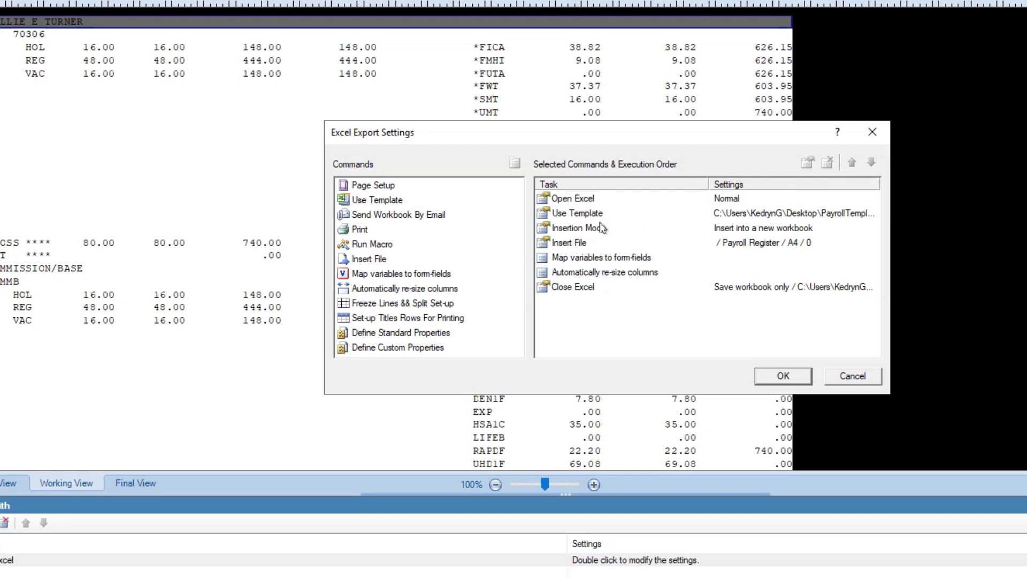
{"action": "left_click", "coordinate": [783, 377]}
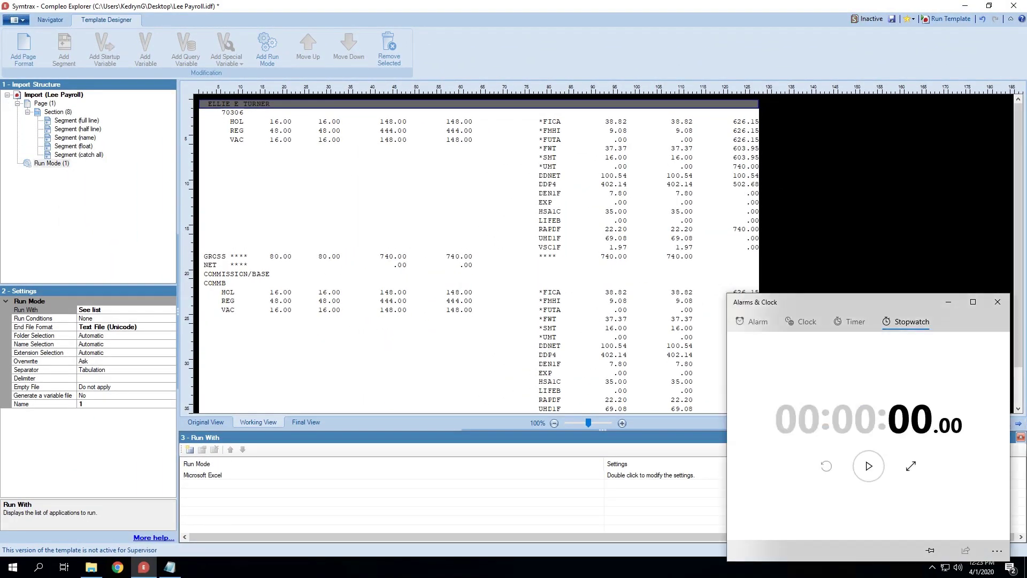
Start the stopwatch, hide it, and run the Lee Payroll template on the spool file
{"action": "left_click", "coordinate": [874, 470]}
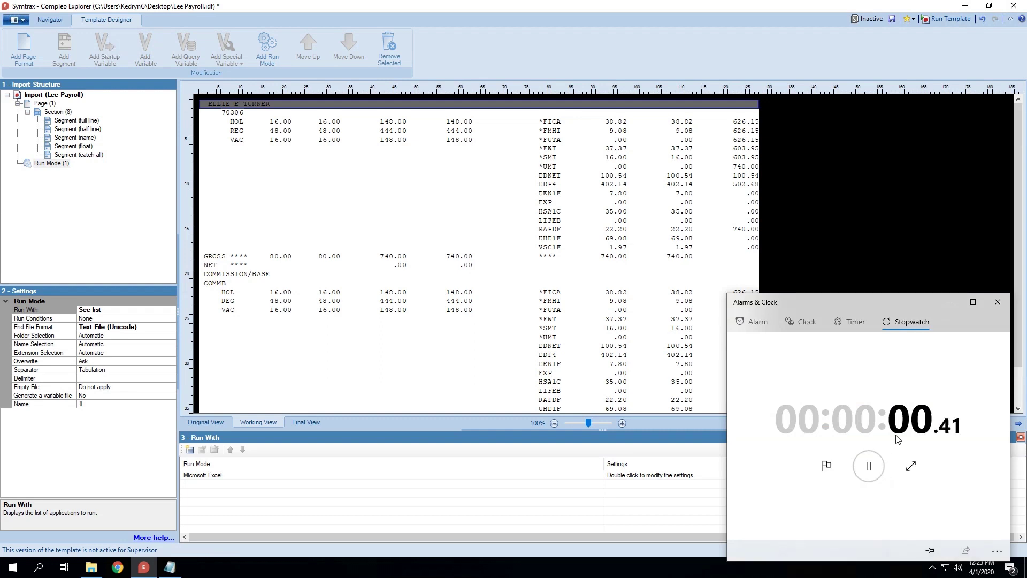
{"action": "left_click", "coordinate": [949, 301]}
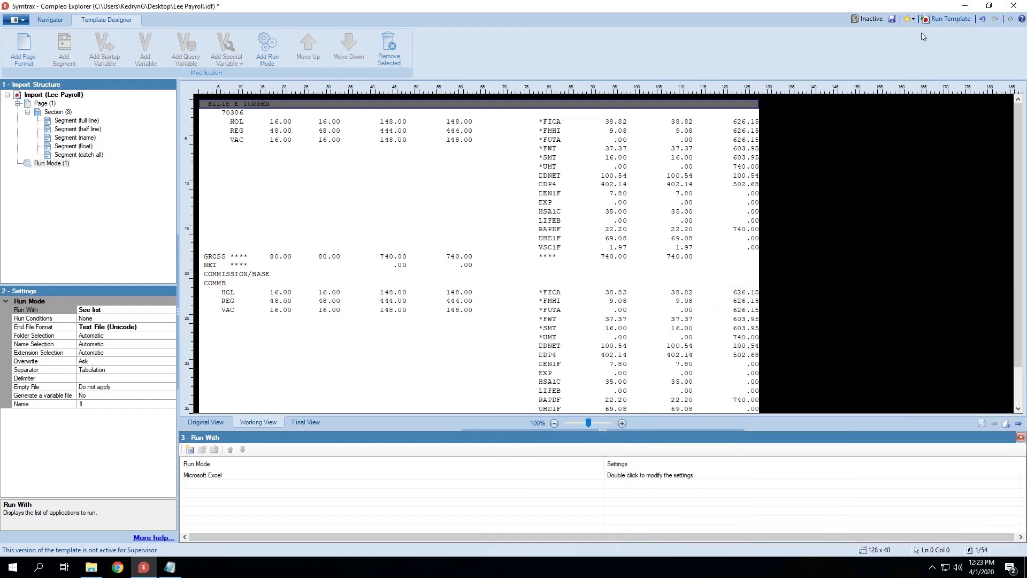
{"action": "left_click", "coordinate": [936, 21]}
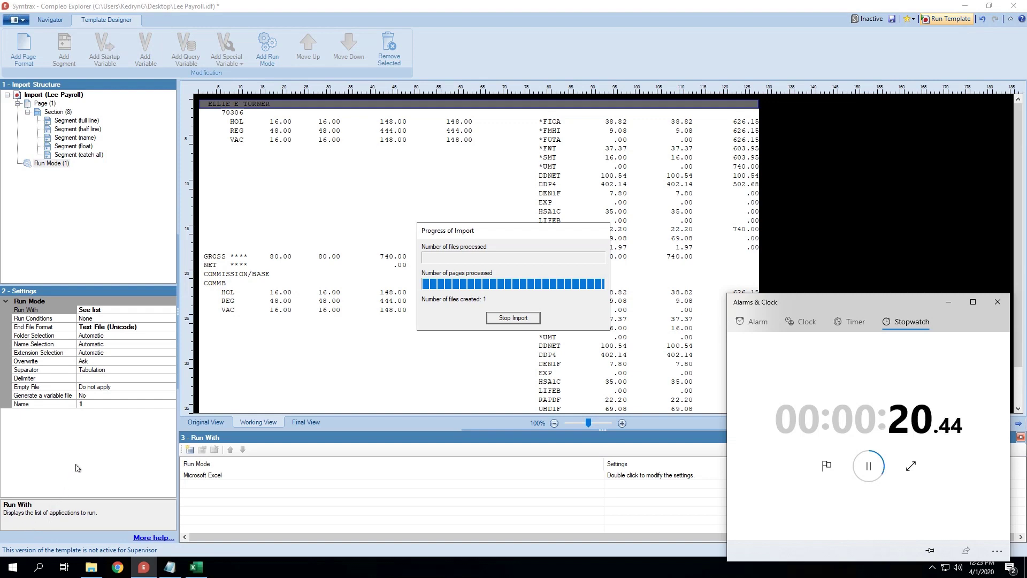
Bring up the generated Excel workbook and stop the stopwatch at 25.21 seconds
{"action": "left_click", "coordinate": [198, 572]}
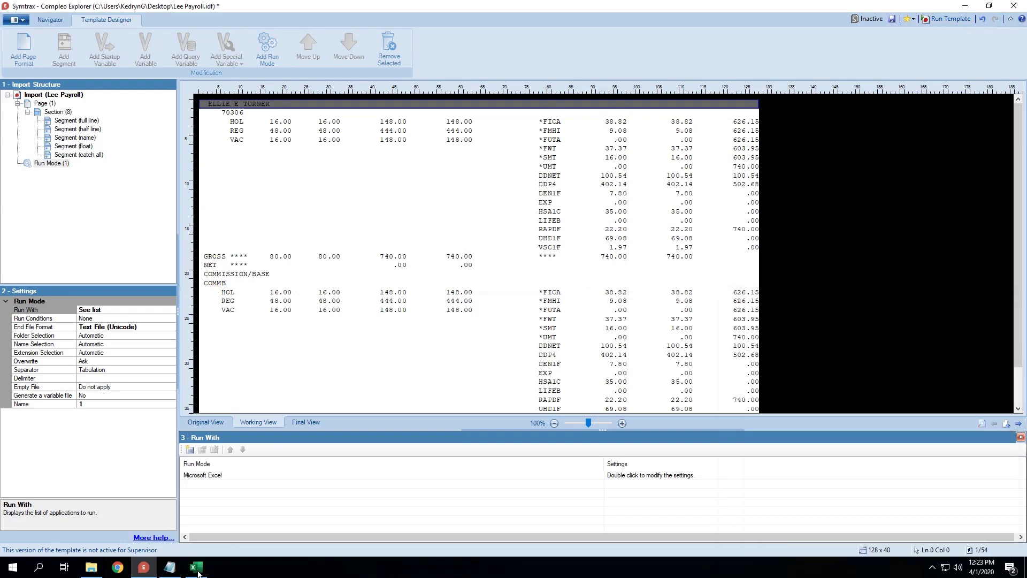
{"action": "key", "text": "alt+Tab"}
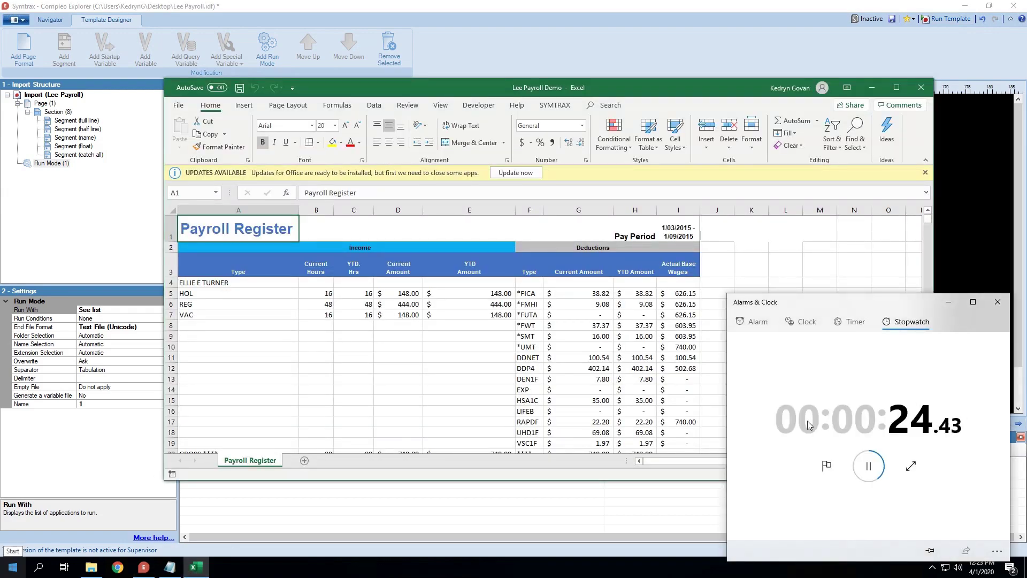
{"action": "left_click", "coordinate": [878, 462]}
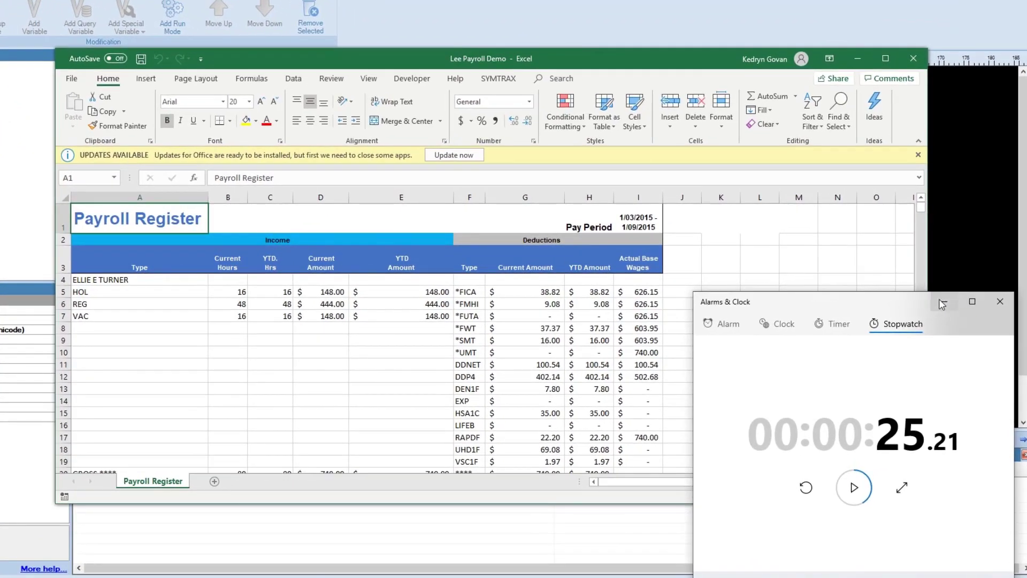
{"action": "left_click", "coordinate": [943, 303]}
Maximize Excel, scroll through the Lee Payroll Demo register, and dismiss the Updates Available notice
{"action": "left_click", "coordinate": [884, 60]}
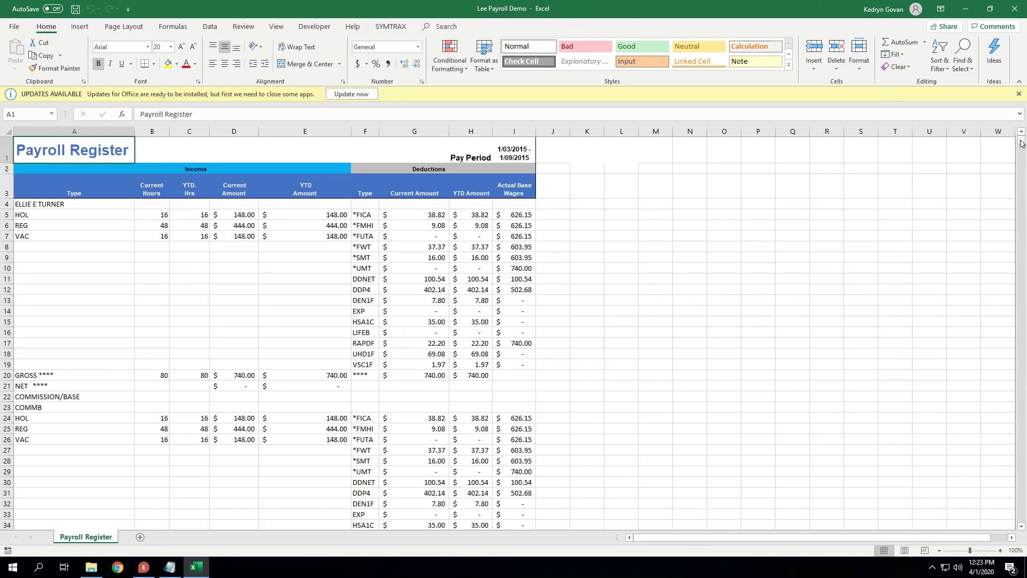
{"action": "left_click_drag", "start_coordinate": [1022, 144], "coordinate": [1018, 218]}
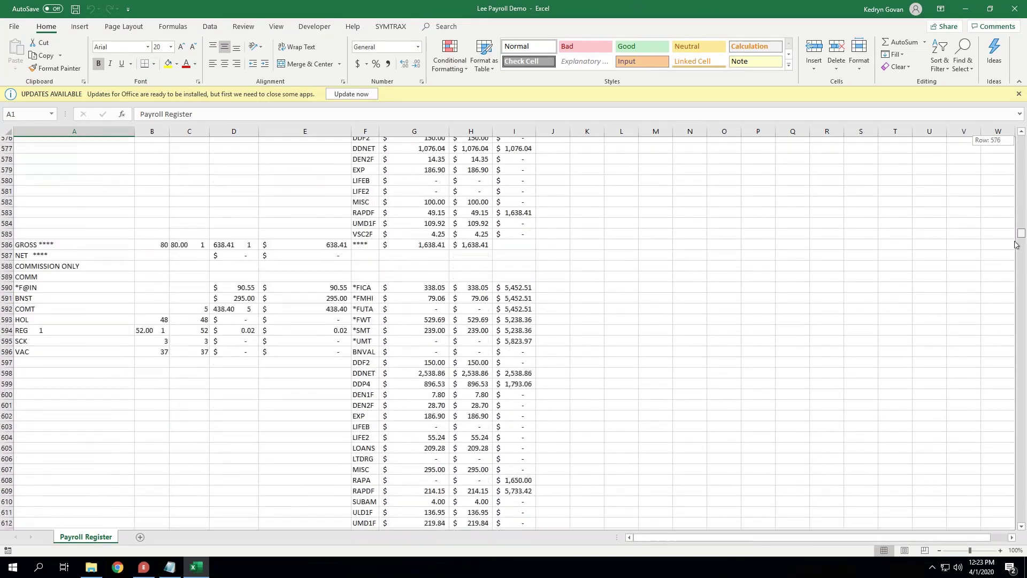
{"action": "left_click_drag", "start_coordinate": [1018, 217], "coordinate": [1025, 71]}
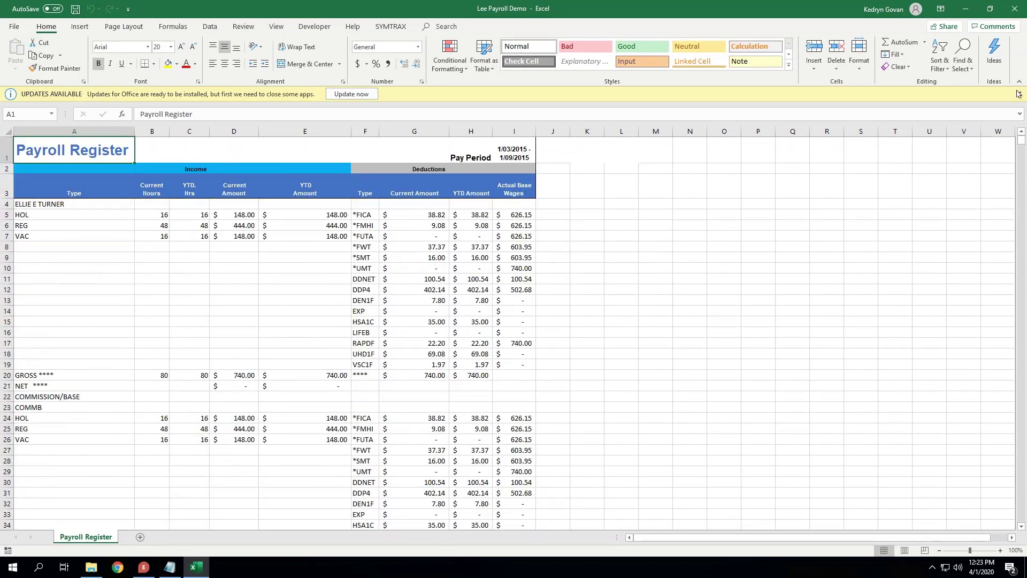
{"action": "left_click", "coordinate": [1018, 94]}
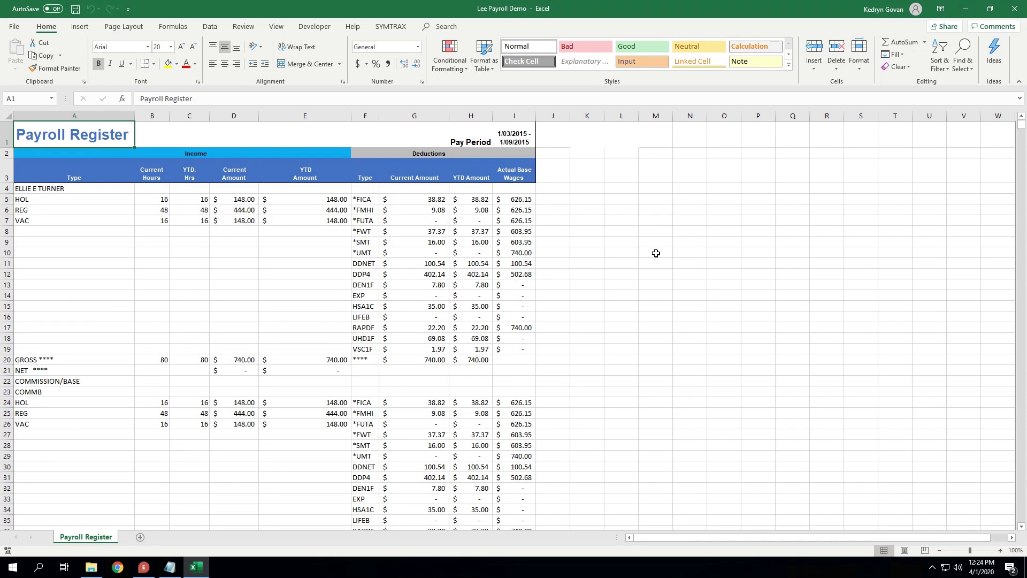